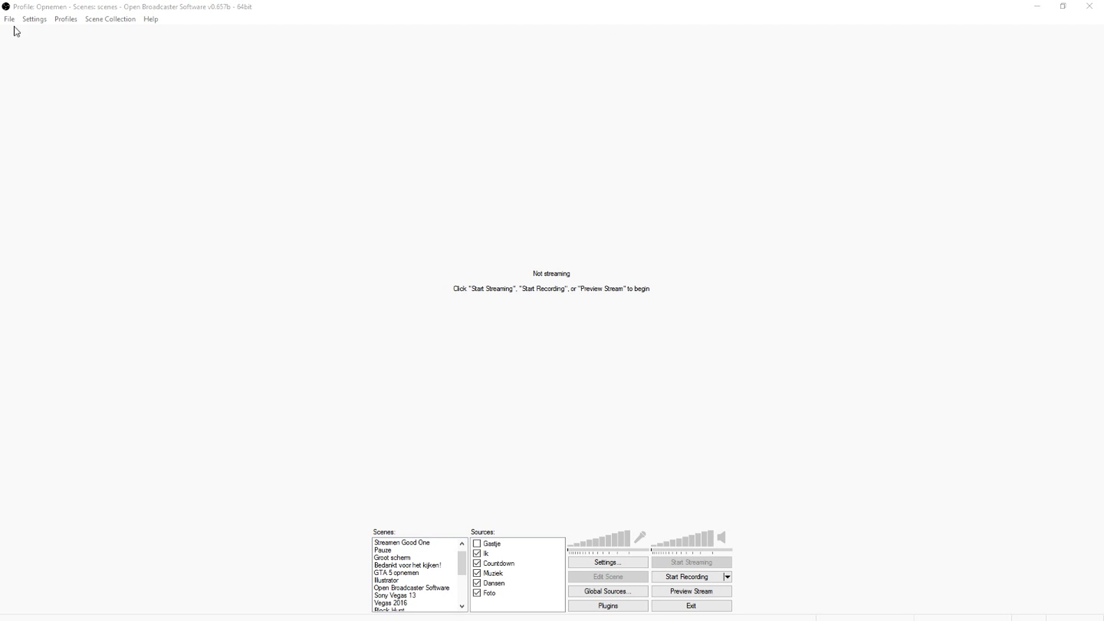
Step: Switch OBS settings to the Streamen profile and show its Encoding page (x264, CBR, 3500 kbps)
{"action": "left_click", "coordinate": [33, 19]}
{"action": "left_click", "coordinate": [40, 32]}
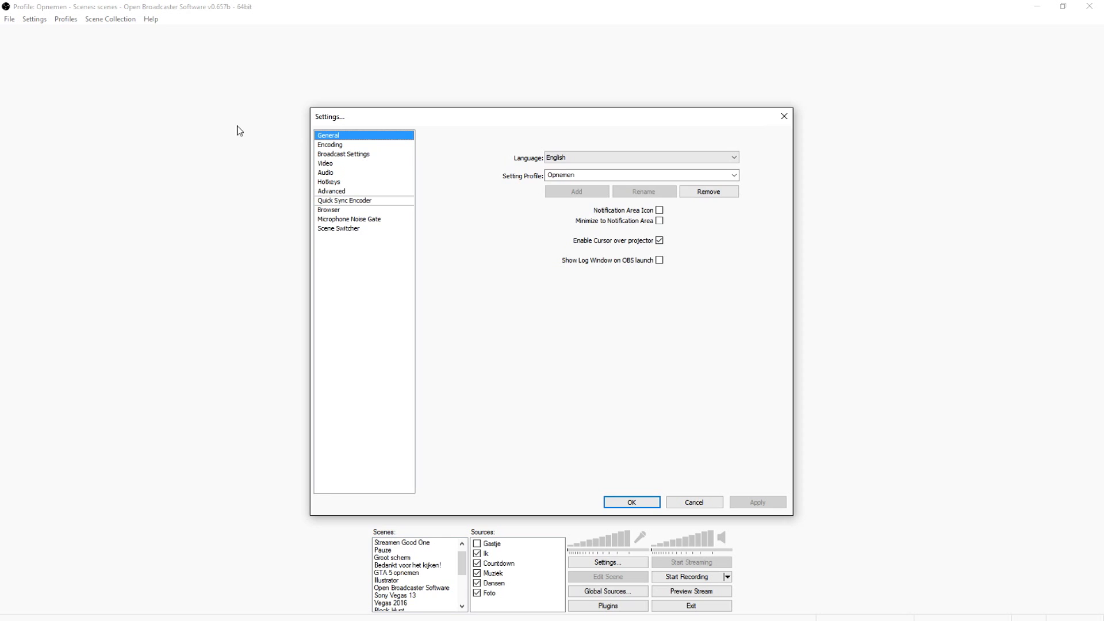
{"action": "key", "text": "Down"}
{"action": "left_click", "coordinate": [345, 146]}
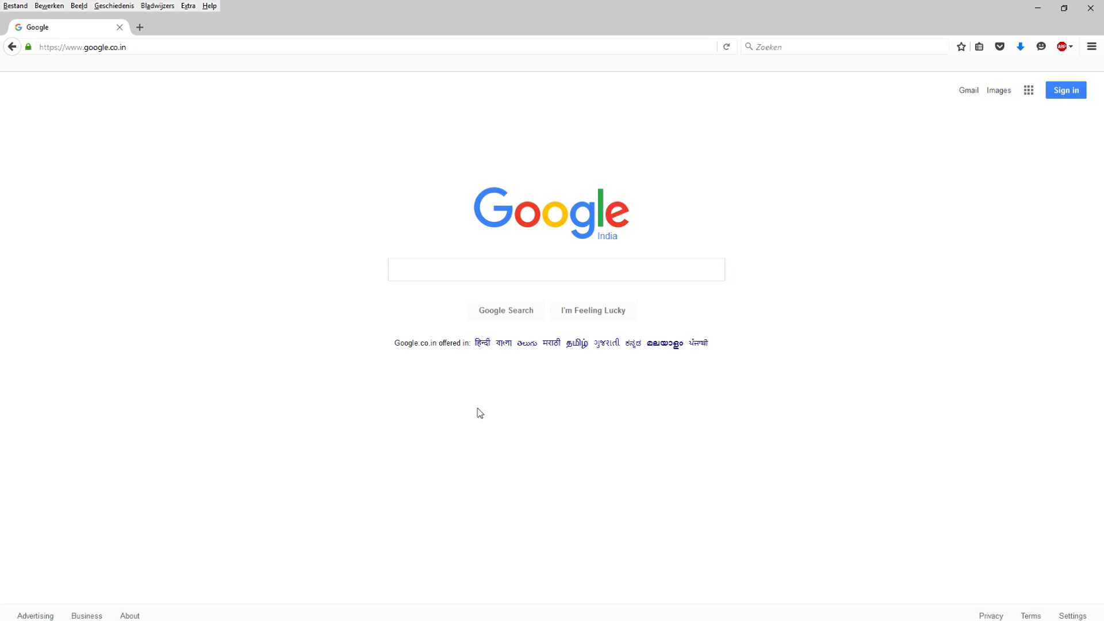
Step: Search Google for 'obs estimator' and open the obsproject.com Stream Settings Estimator result
{"action": "left_click", "coordinate": [419, 271]}
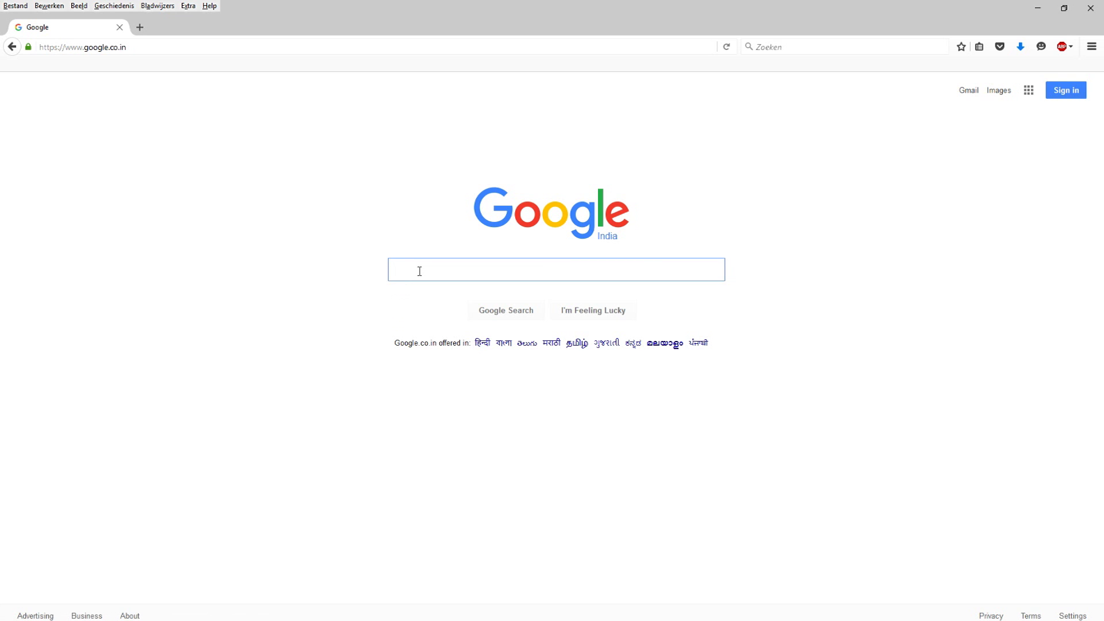
{"action": "type", "text": "o"}
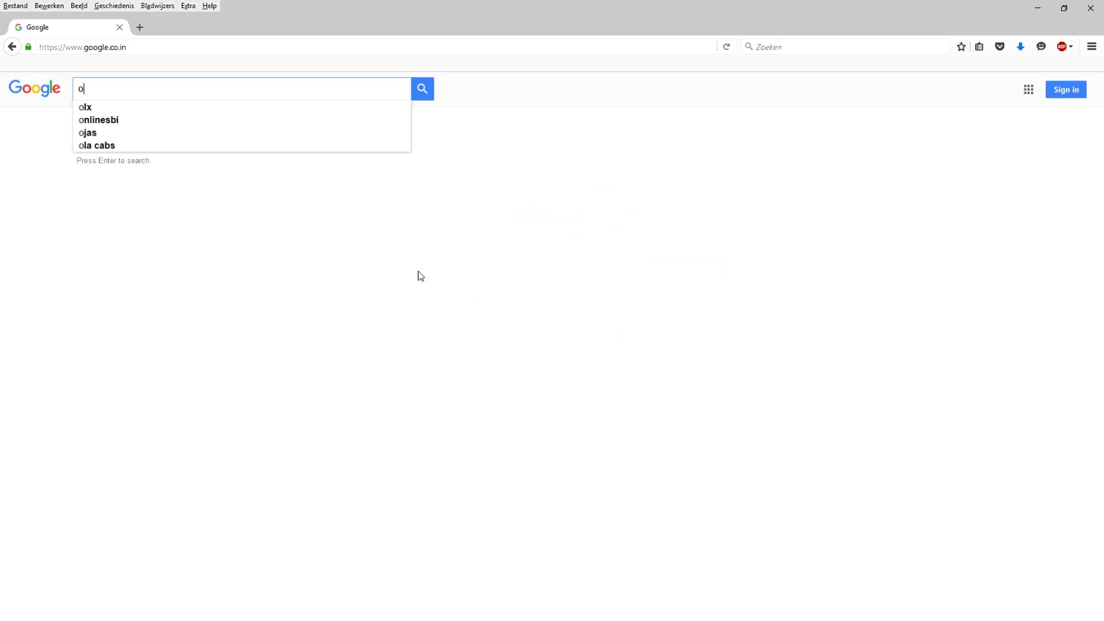
{"action": "type", "text": "bs estimator"}
{"action": "key", "text": "Return"}
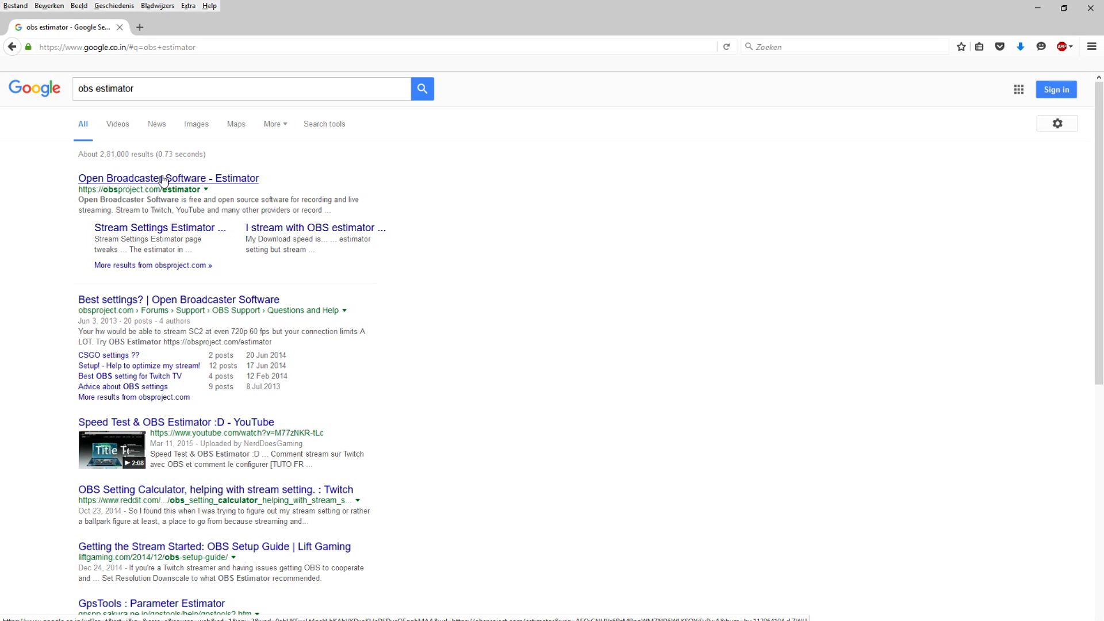
{"action": "left_click", "coordinate": [163, 180]}
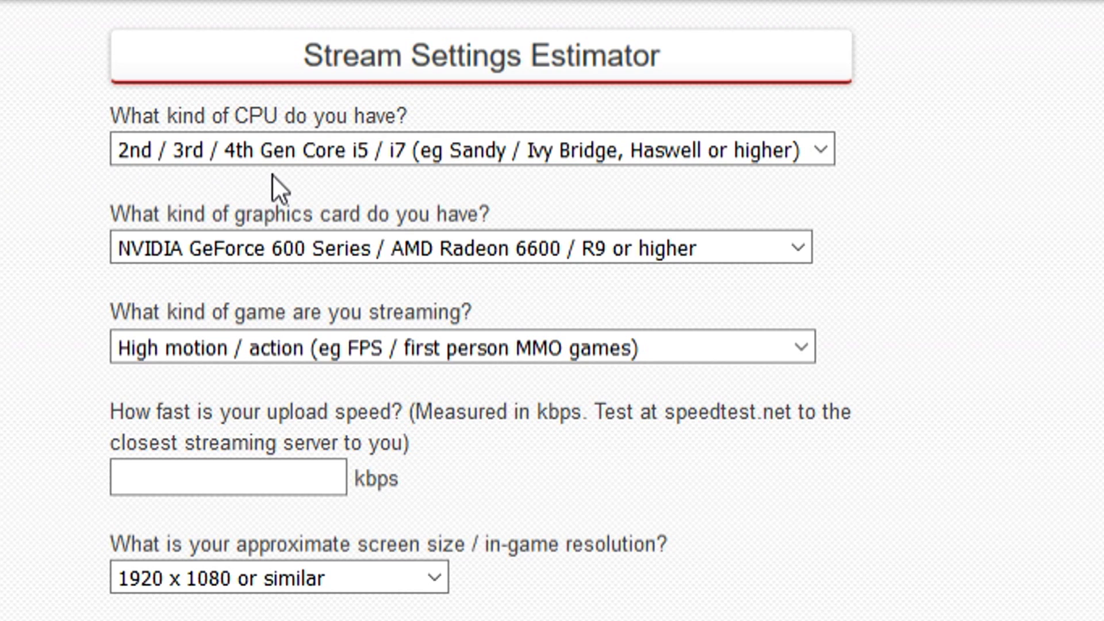
Step: Choose 1st Gen Core i5 / i7 as the estimator's CPU type
{"action": "left_click", "coordinate": [274, 159]}
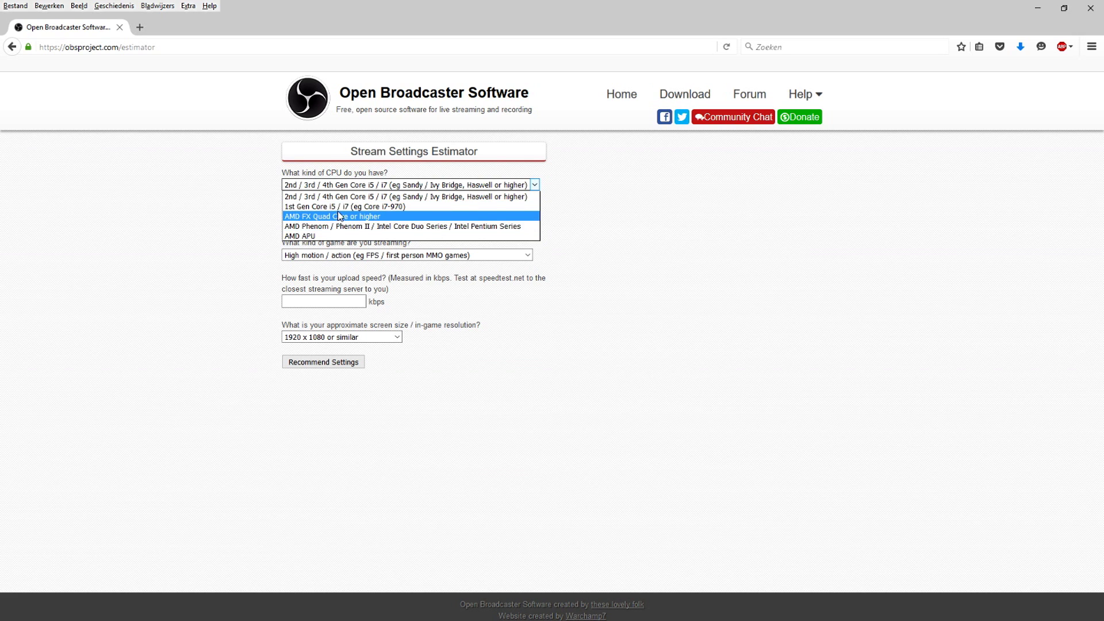
{"action": "key", "text": "Up"}
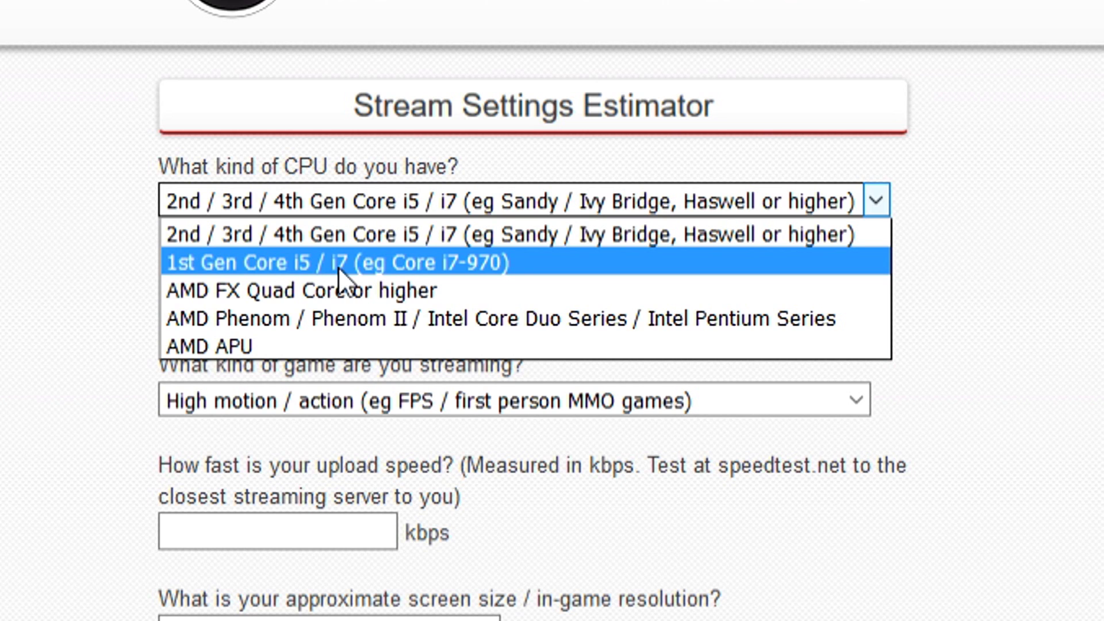
{"action": "left_click", "coordinate": [345, 210]}
Step: Review the graphics card choices, keep High motion / action as game type, and focus the upload field
{"action": "left_click", "coordinate": [341, 223]}
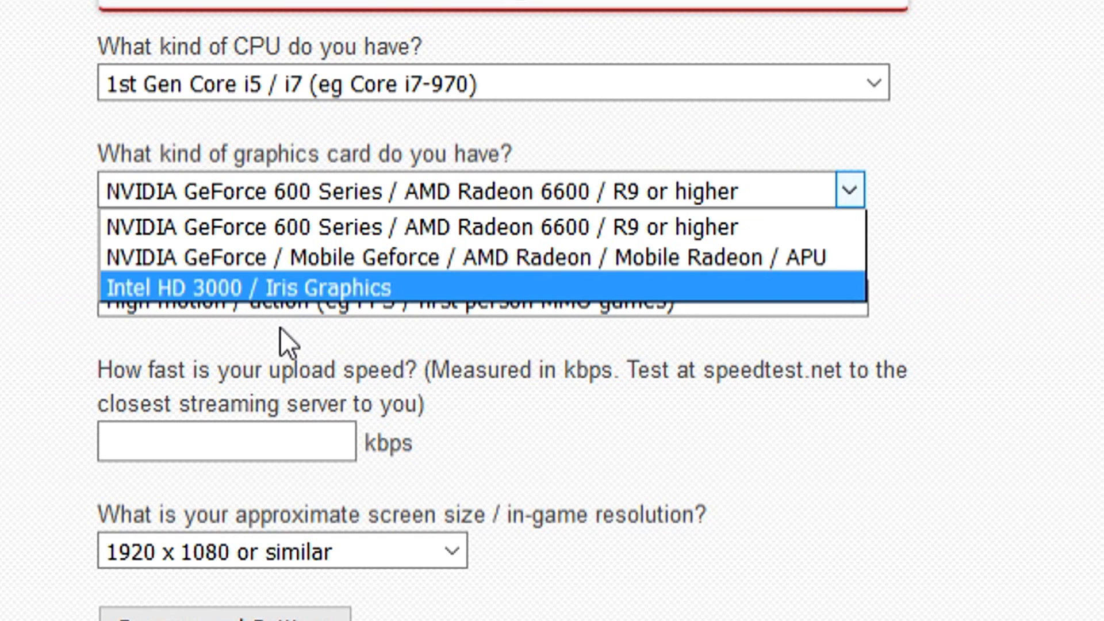
{"action": "left_click", "coordinate": [306, 246]}
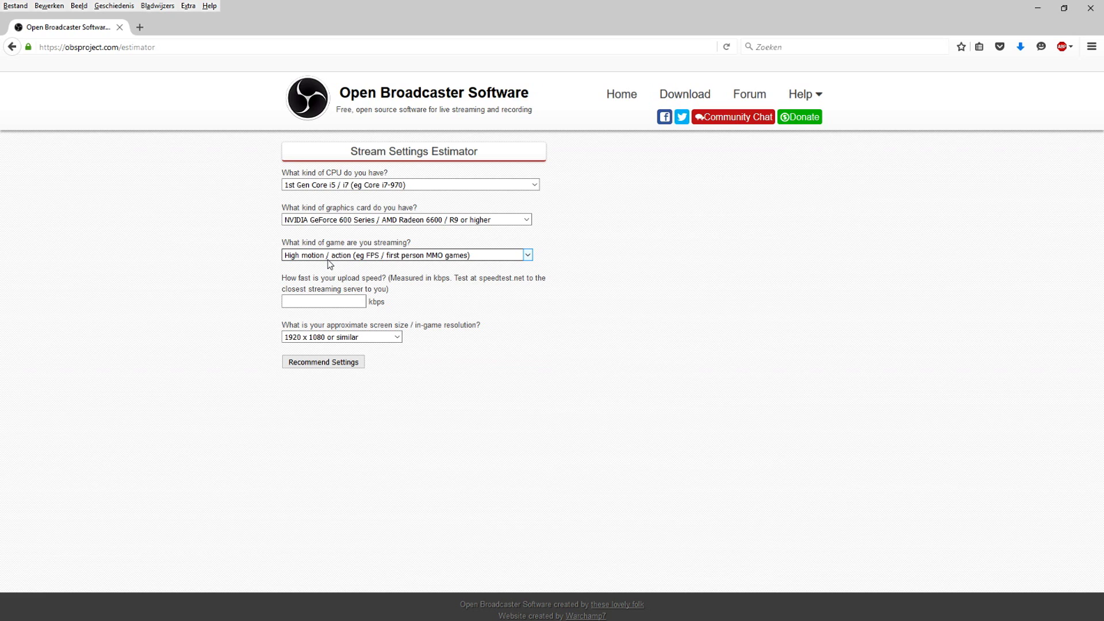
{"action": "left_click", "coordinate": [327, 260]}
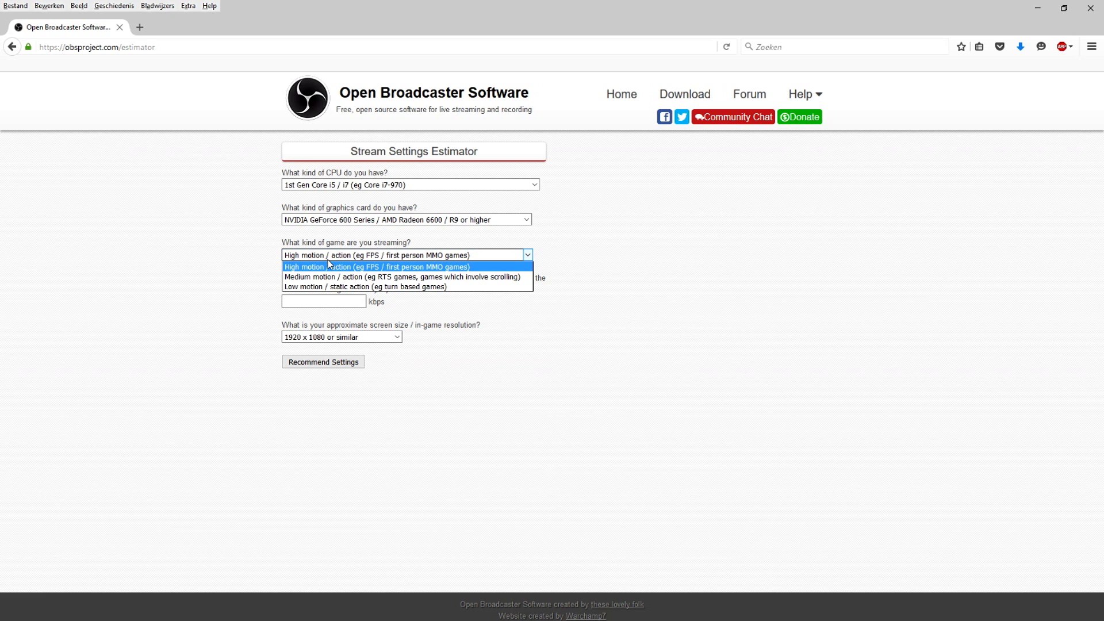
{"action": "left_click", "coordinate": [327, 266]}
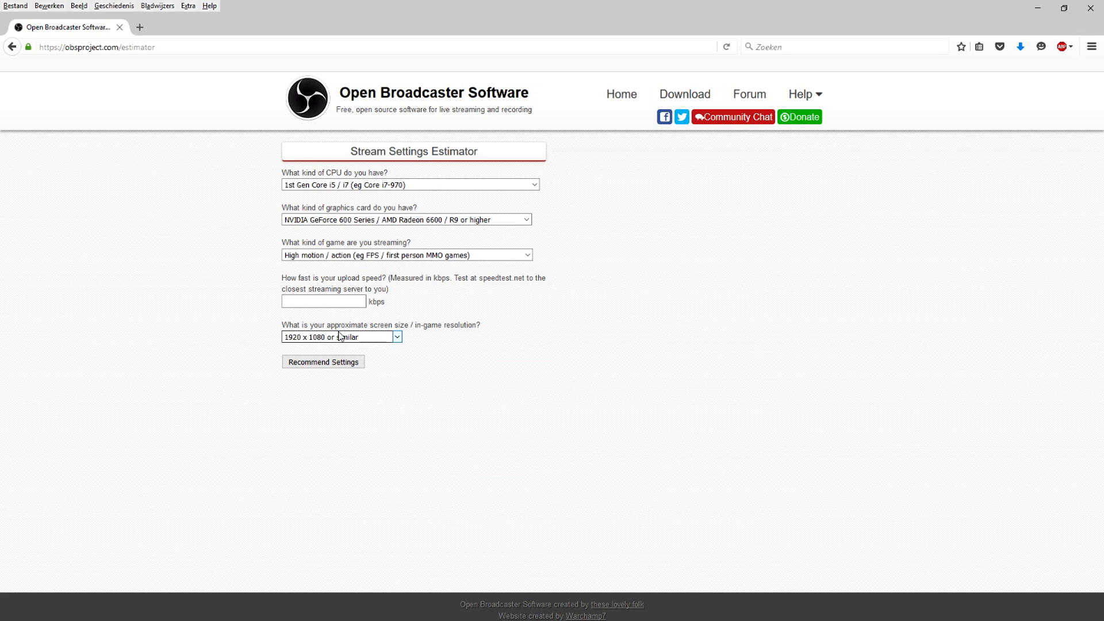
{"action": "left_click", "coordinate": [349, 308]}
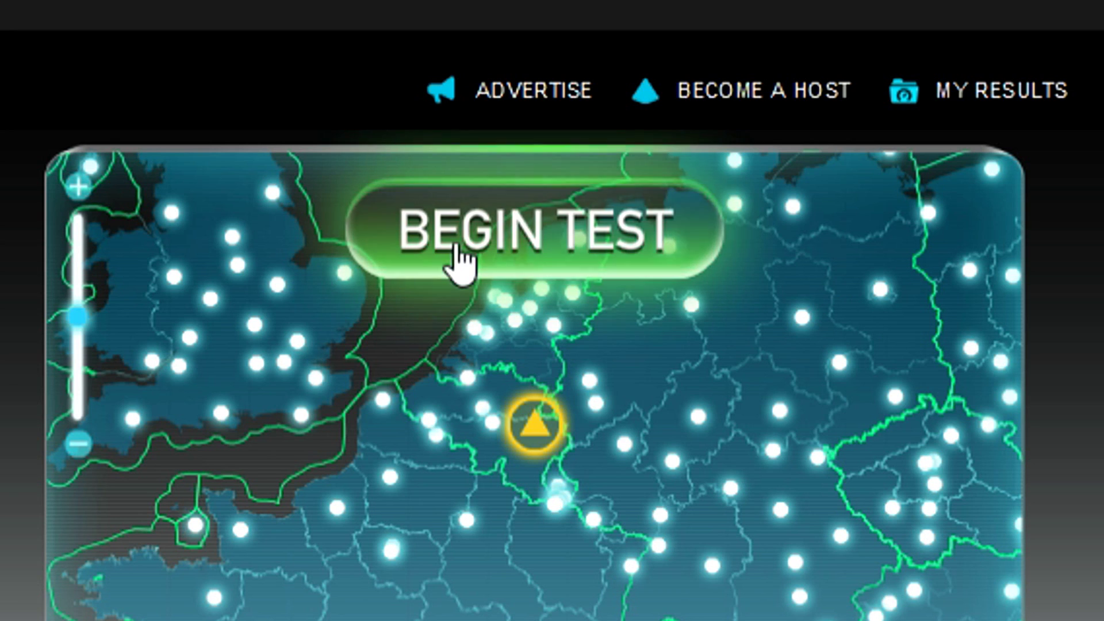
Step: Run the speedtest.net test, getting 40 ms ping, 88.96 Mbps download and 5.54 Mbps upload
{"action": "left_click", "coordinate": [487, 154]}
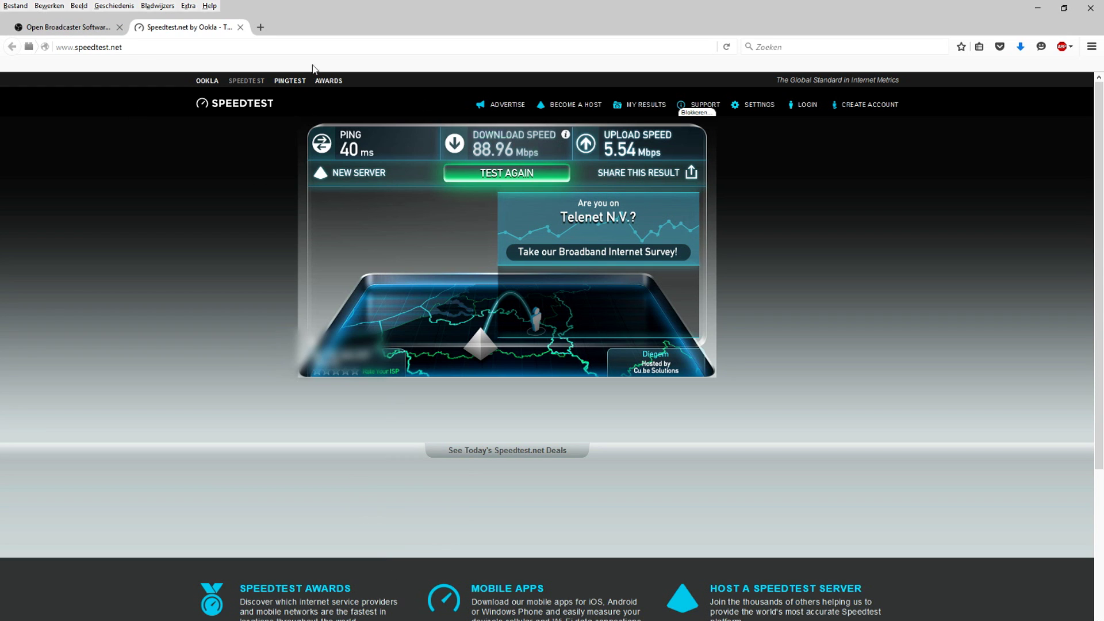
Step: Enter 5540 kbps upload, pick '1920 x 1080 or similar' resolution, and get recommended settings
{"action": "left_click", "coordinate": [52, 36]}
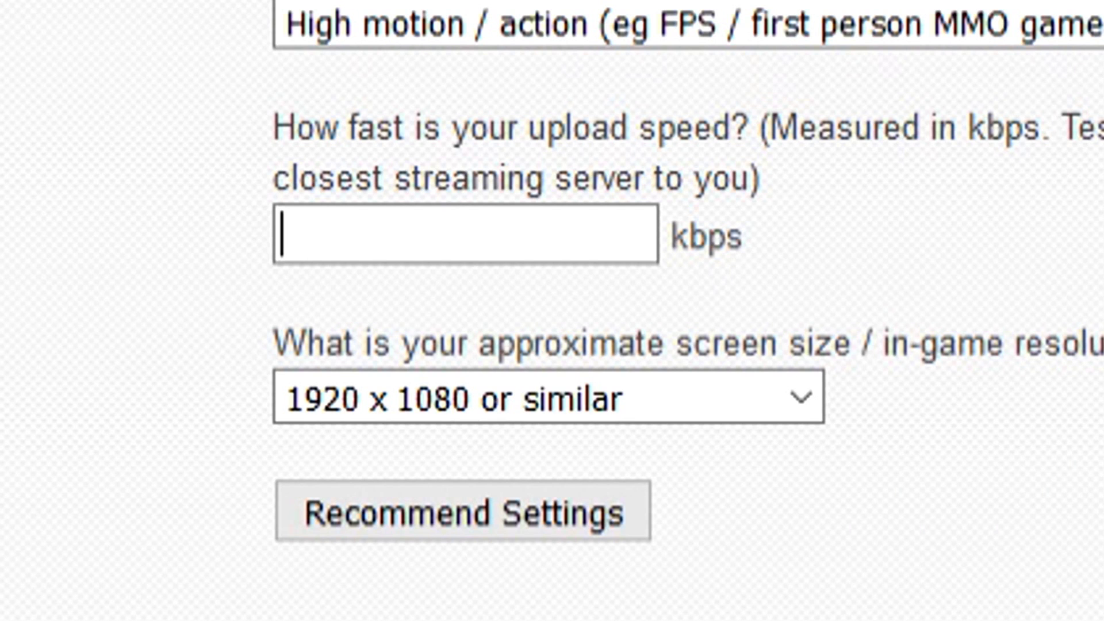
{"action": "type", "text": "554"}
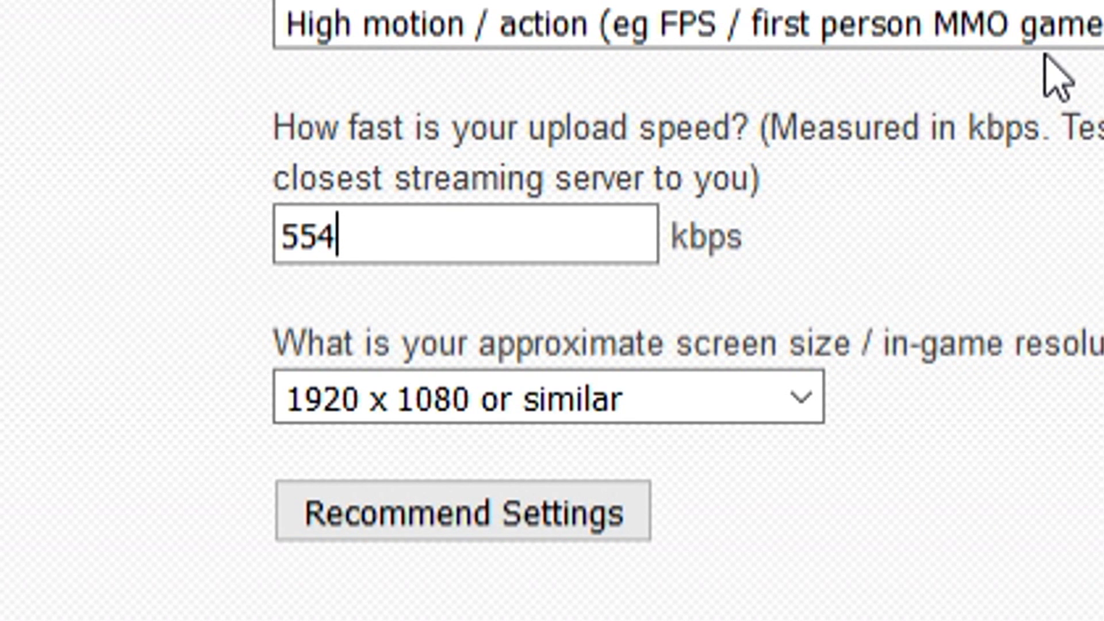
{"action": "type", "text": "0"}
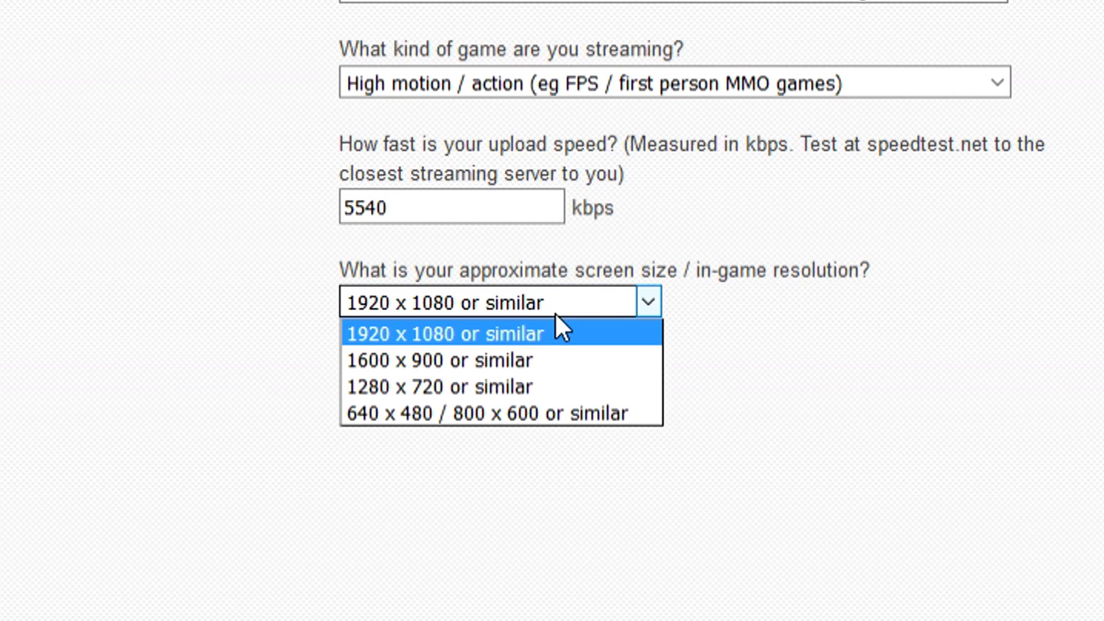
{"action": "left_click", "coordinate": [350, 352]}
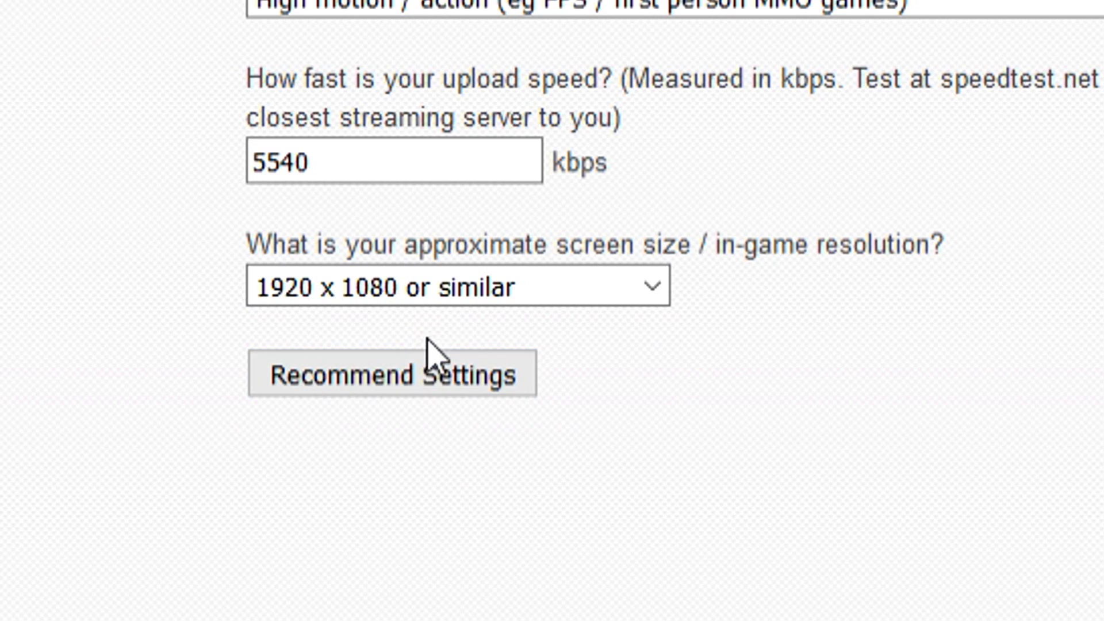
{"action": "left_click", "coordinate": [335, 362]}
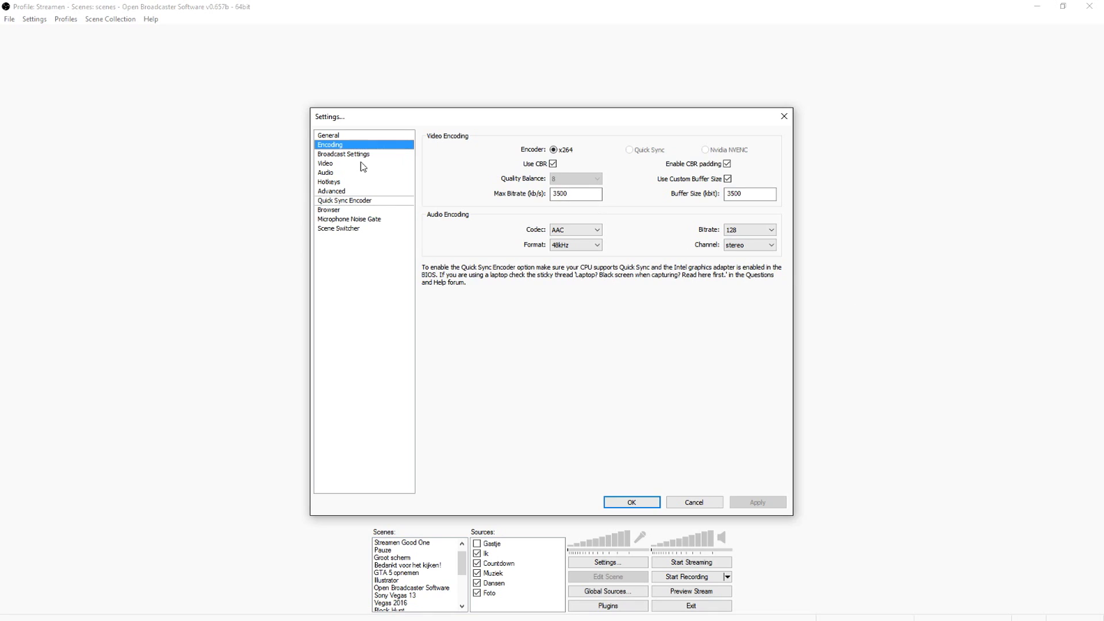
Step: On OBS's Video settings page, replace the 60 FPS value with 30
{"action": "left_click", "coordinate": [364, 164]}
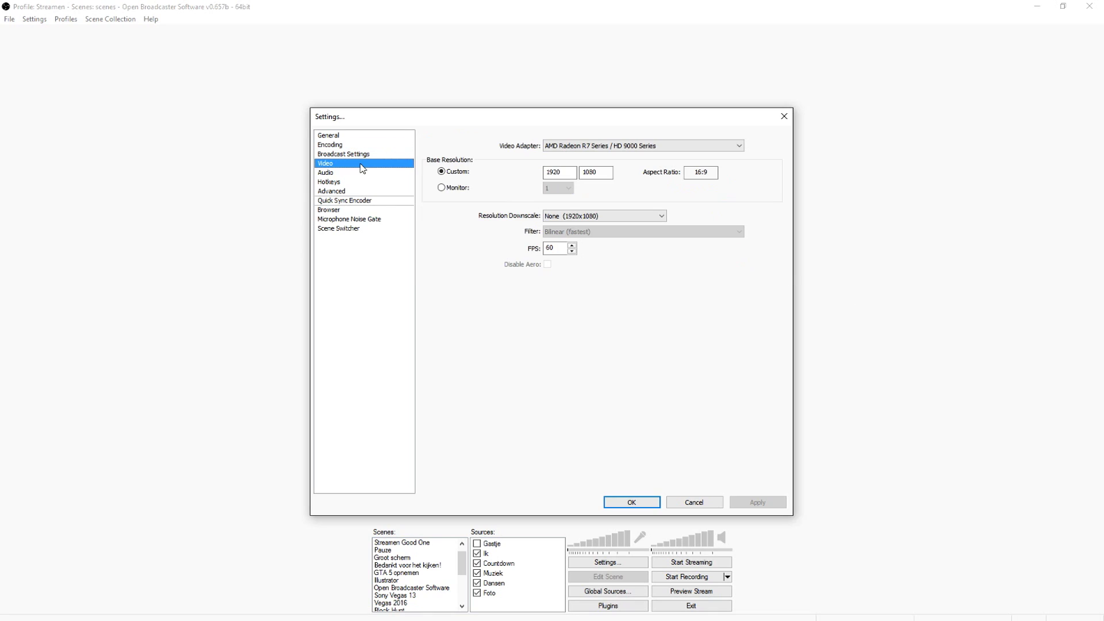
{"action": "double_click", "coordinate": [564, 249]}
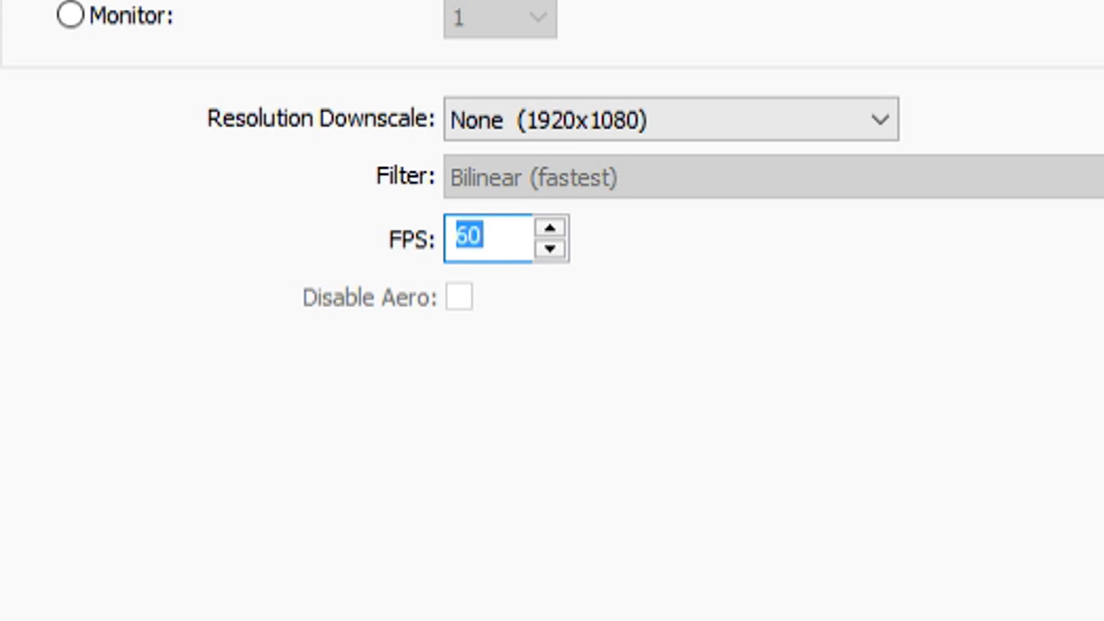
{"action": "type", "text": "30"}
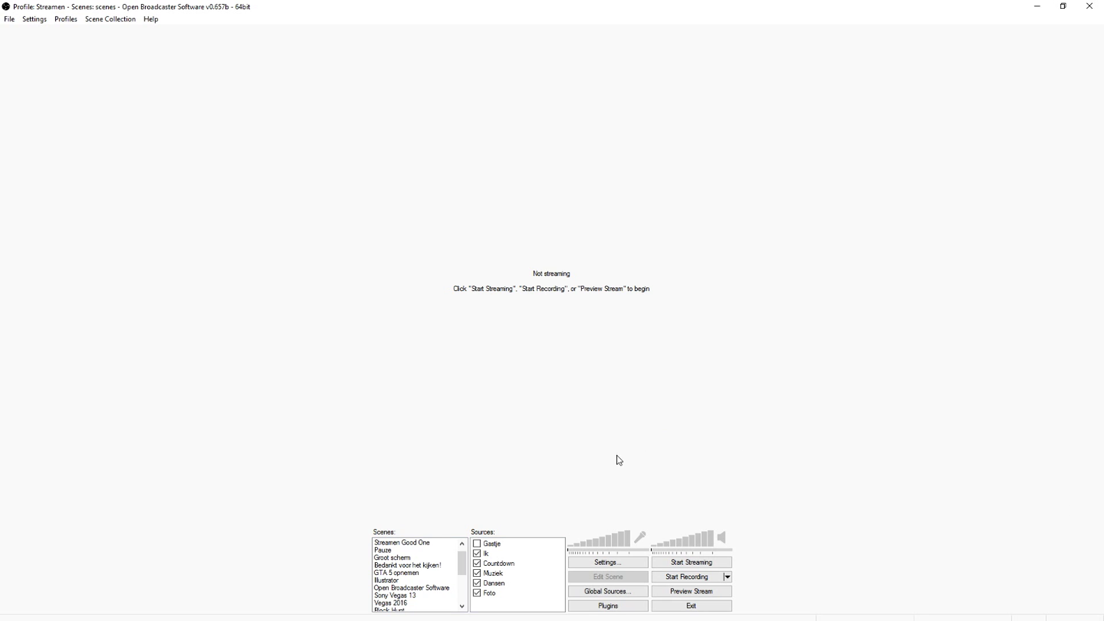
Step: Browse the Sources add menu without adding anything, then minimize OBS to reveal the estimator
{"action": "right_click", "coordinate": [502, 604]}
{"action": "mouse_move", "coordinate": [224, 595]}
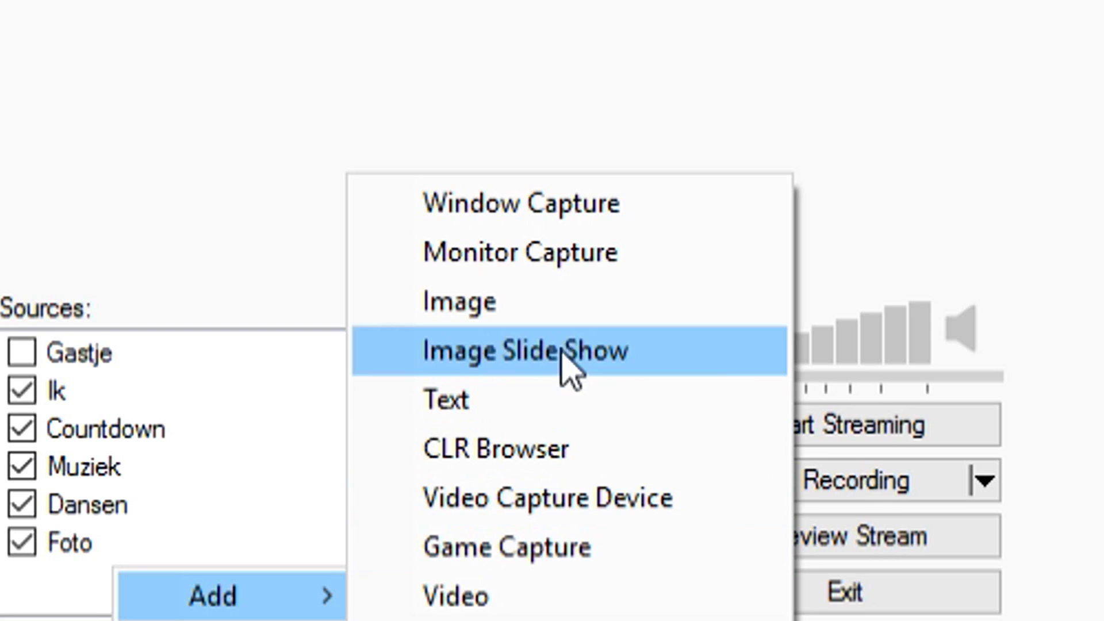
{"action": "left_click", "coordinate": [524, 198]}
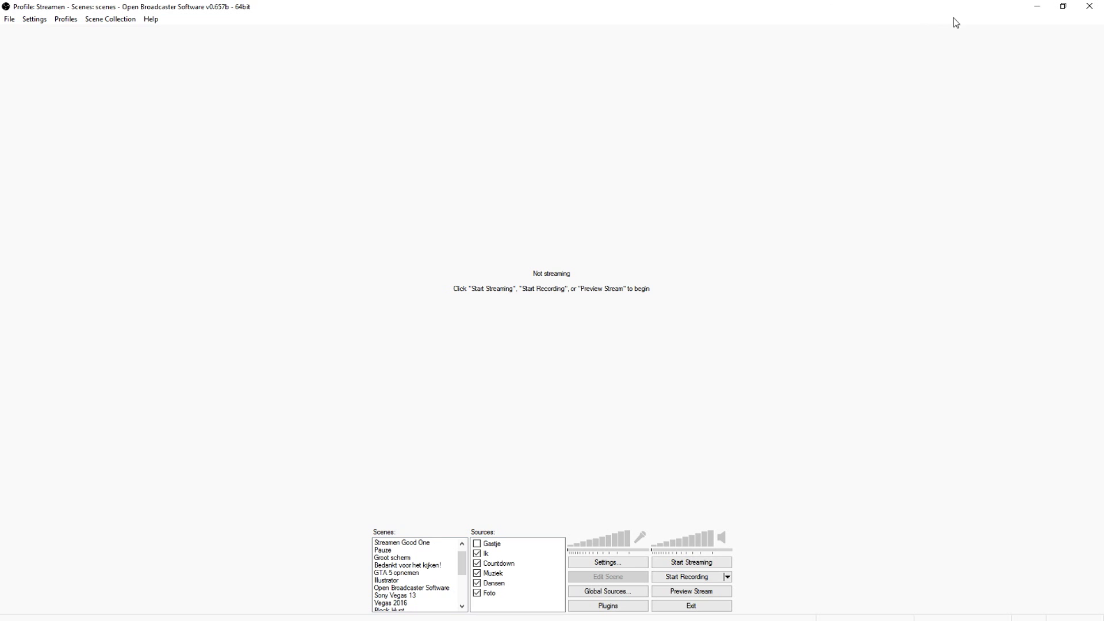
{"action": "left_click", "coordinate": [1035, 7]}
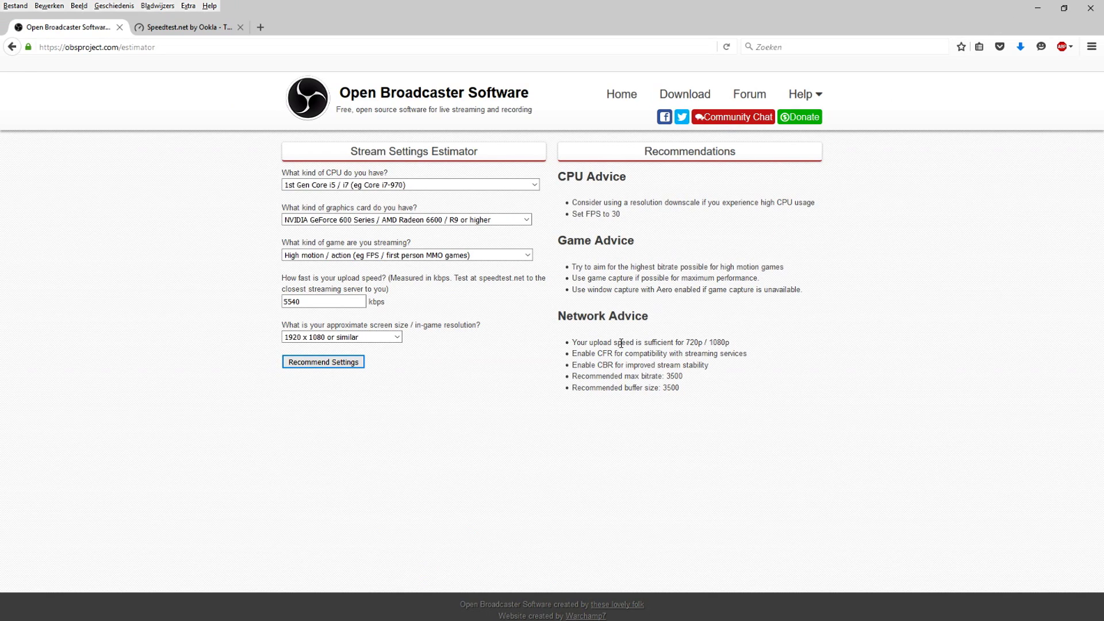
Step: Highlight the estimator's upload-speed and 720p / 1080p resolution advice lines
{"action": "left_click_drag", "start_coordinate": [574, 342], "coordinate": [696, 342]}
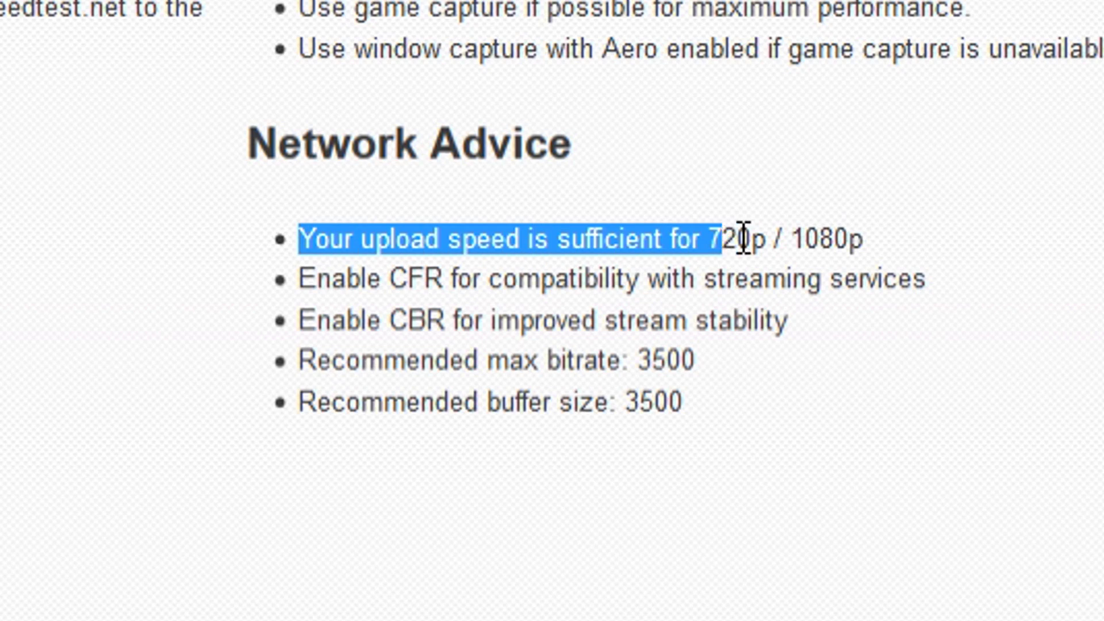
{"action": "left_click", "coordinate": [951, 211]}
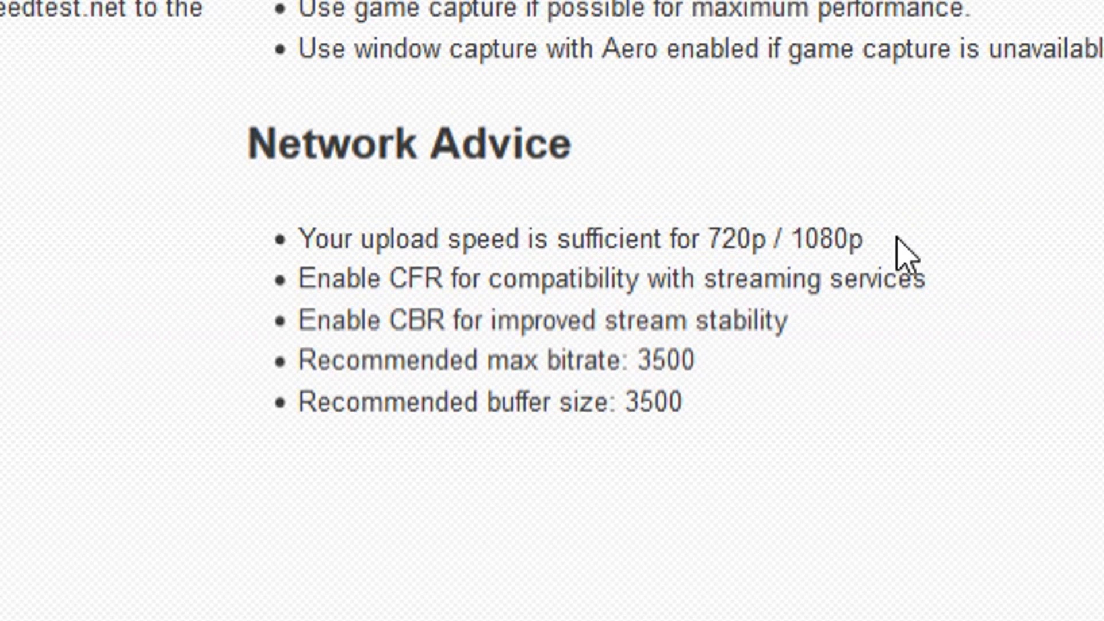
{"action": "left_click_drag", "start_coordinate": [685, 343], "coordinate": [736, 340]}
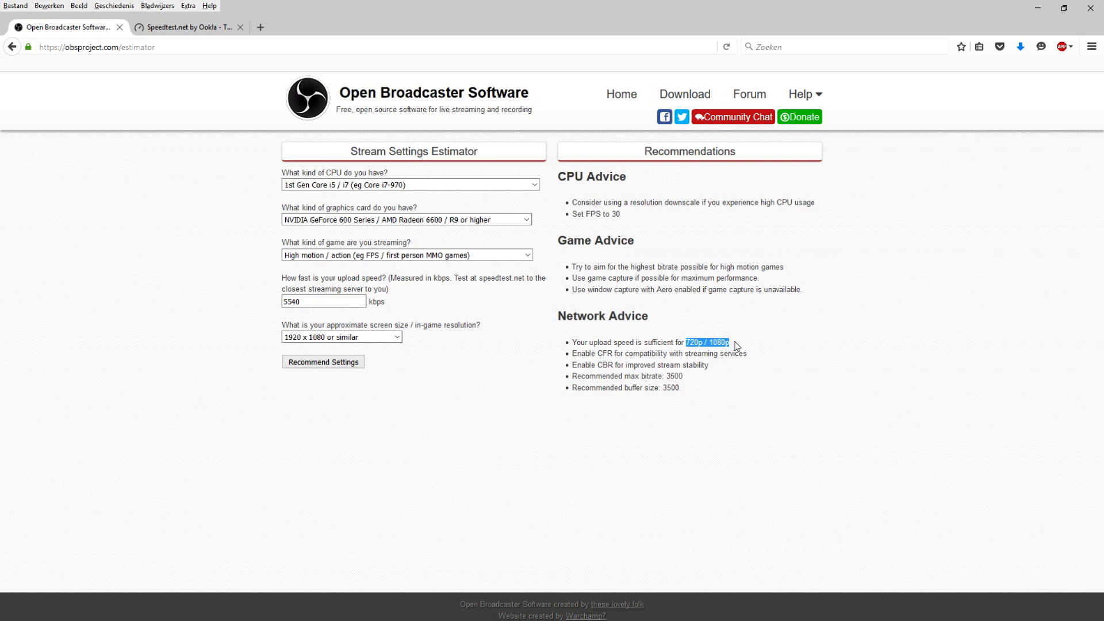
{"action": "left_click", "coordinate": [771, 343]}
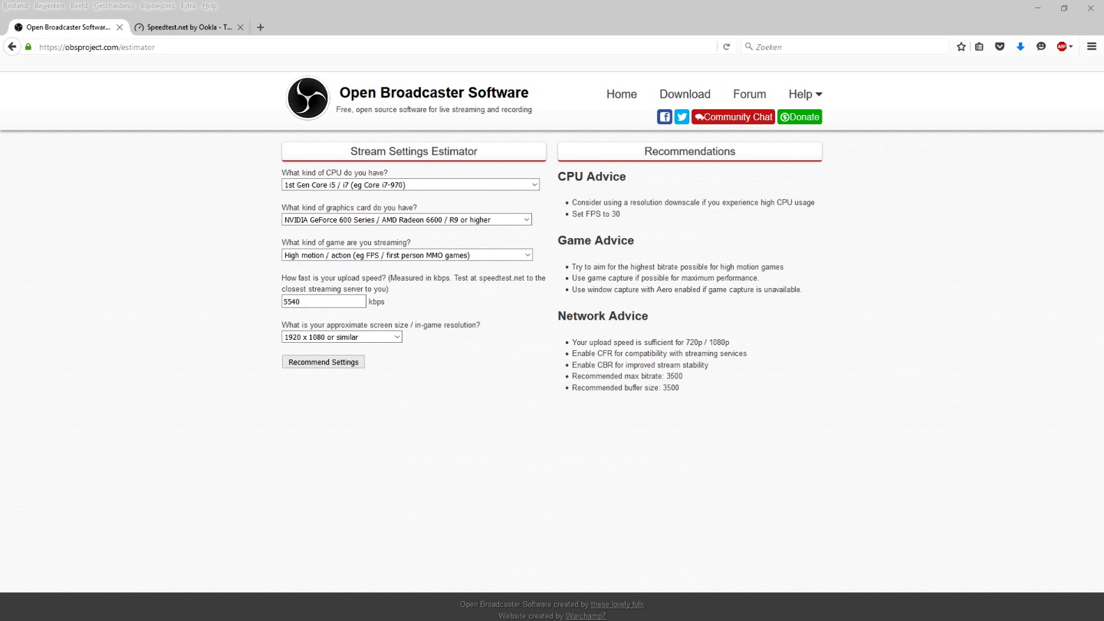
Step: Alt+Tab between the OBS settings and the estimator page, ending on OBS
{"action": "key", "text": "alt+Tab"}
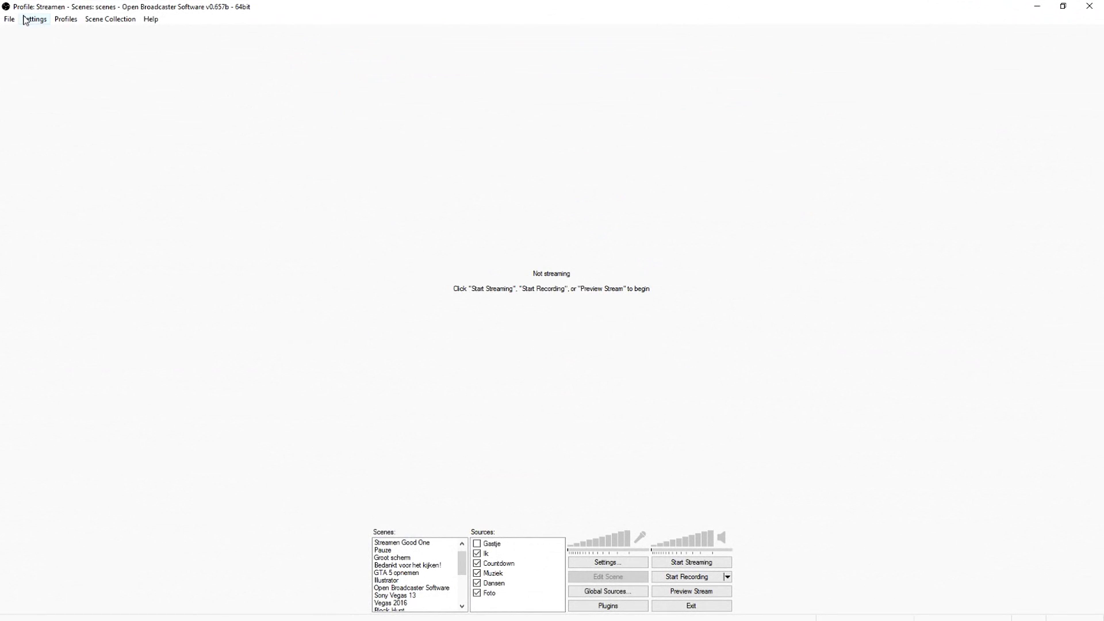
{"action": "left_click", "coordinate": [25, 21]}
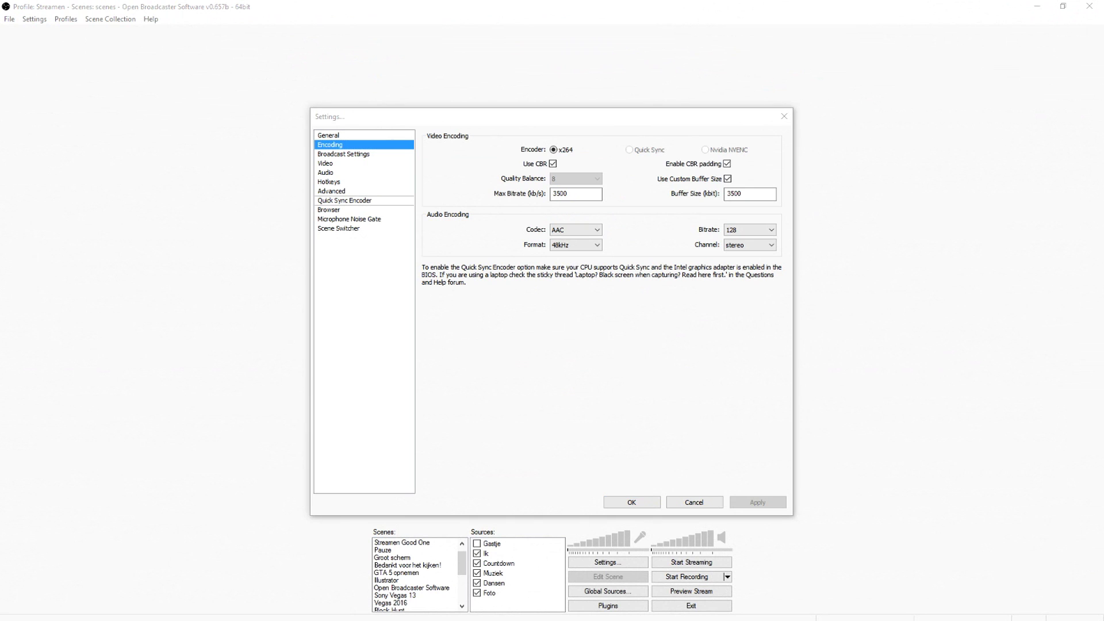
{"action": "key", "text": "alt+Tab"}
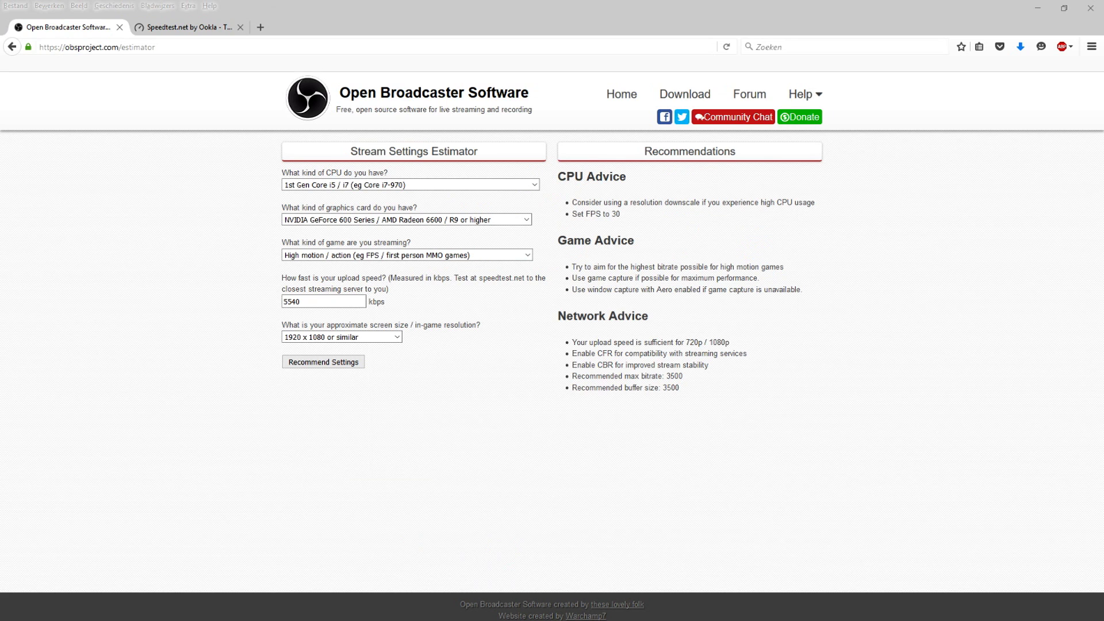
{"action": "key", "text": "alt+Tab"}
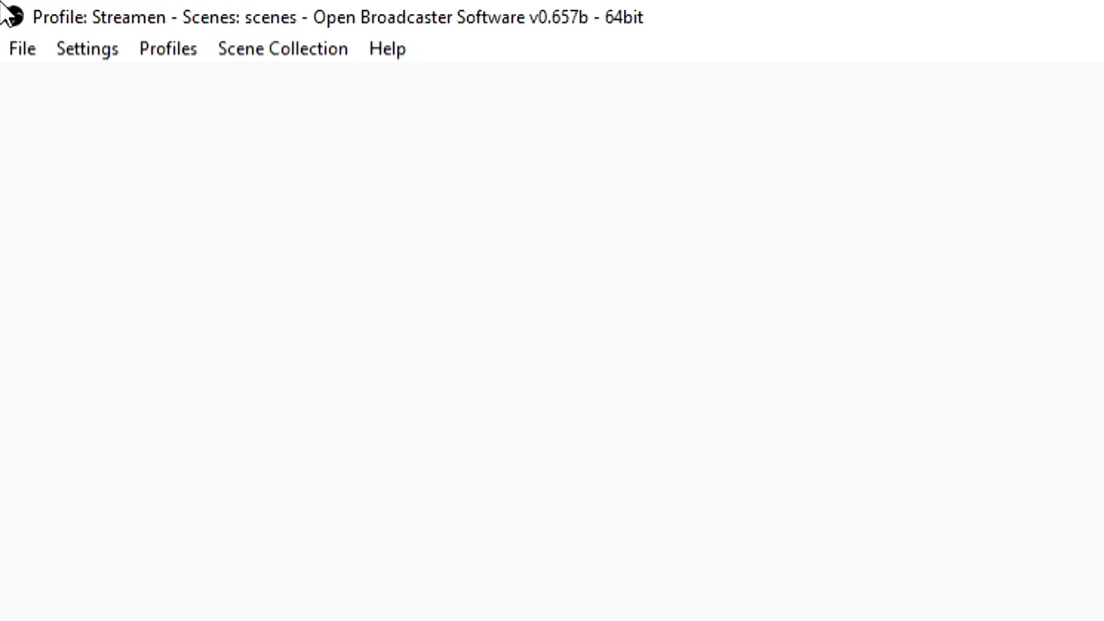
Step: On OBS's Encoding page, verify CBR is on with Max Bitrate and Buffer Size at 3500
{"action": "left_click", "coordinate": [35, 19]}
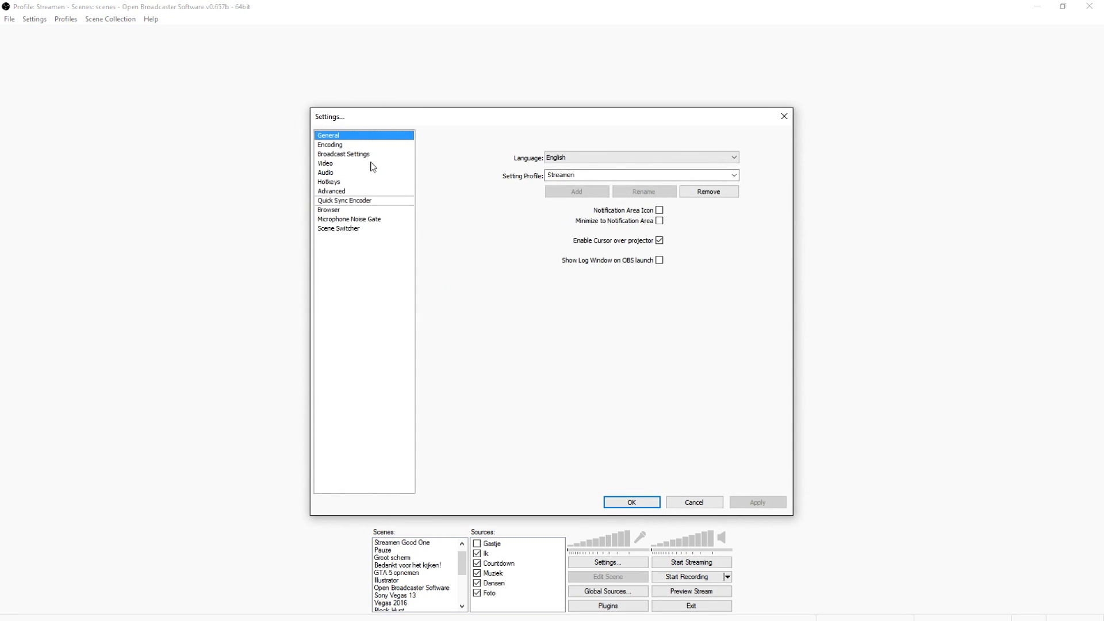
{"action": "left_click", "coordinate": [368, 146]}
{"action": "double_click", "coordinate": [593, 196]}
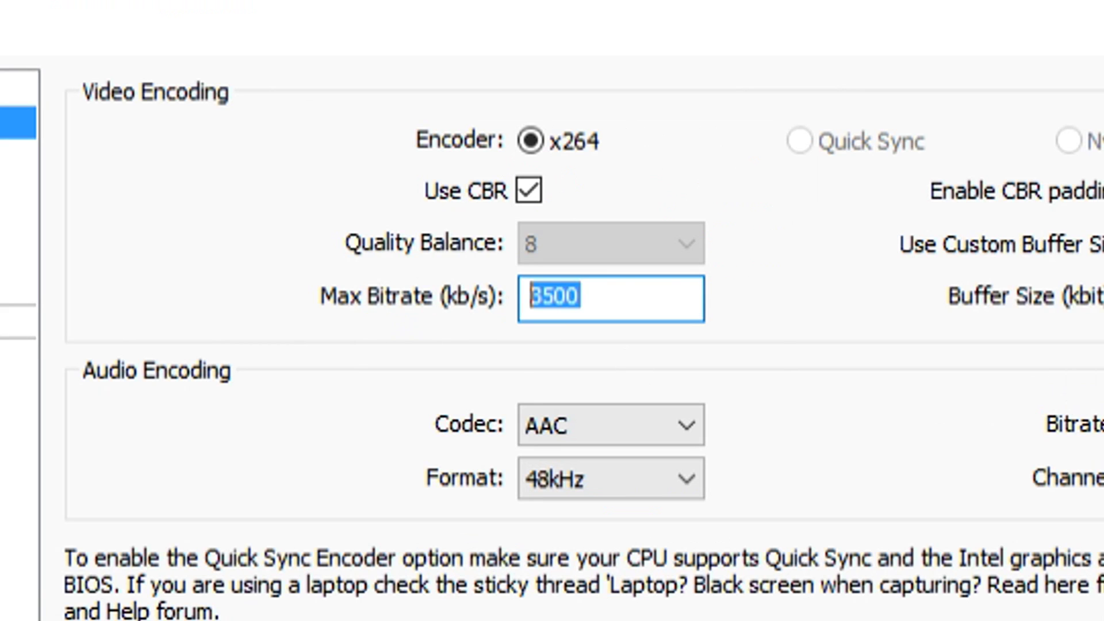
{"action": "key", "text": "Tab"}
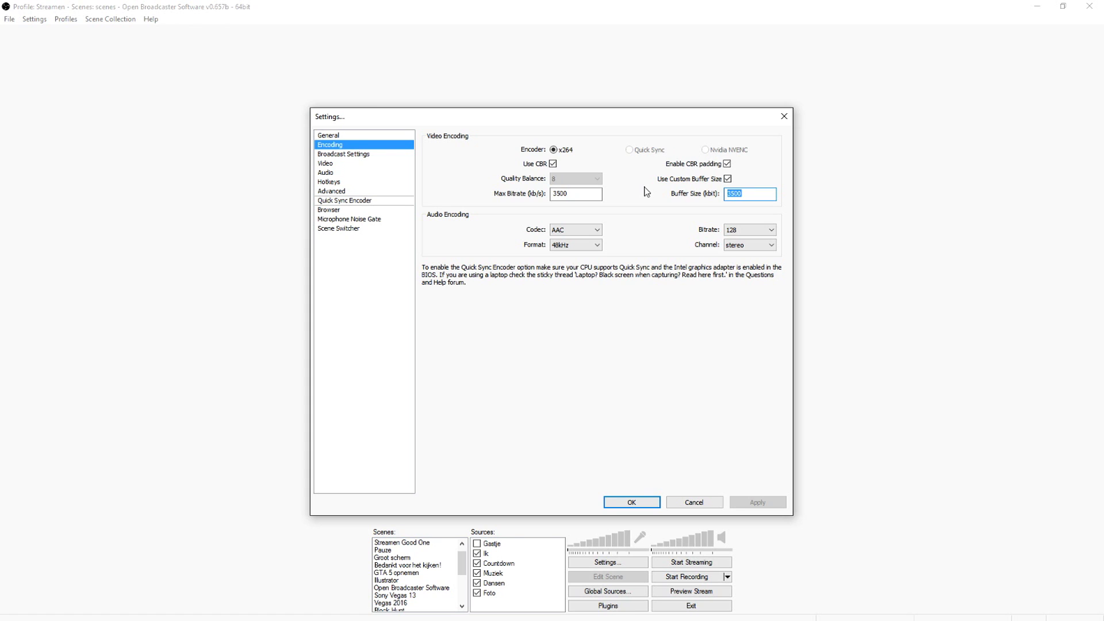